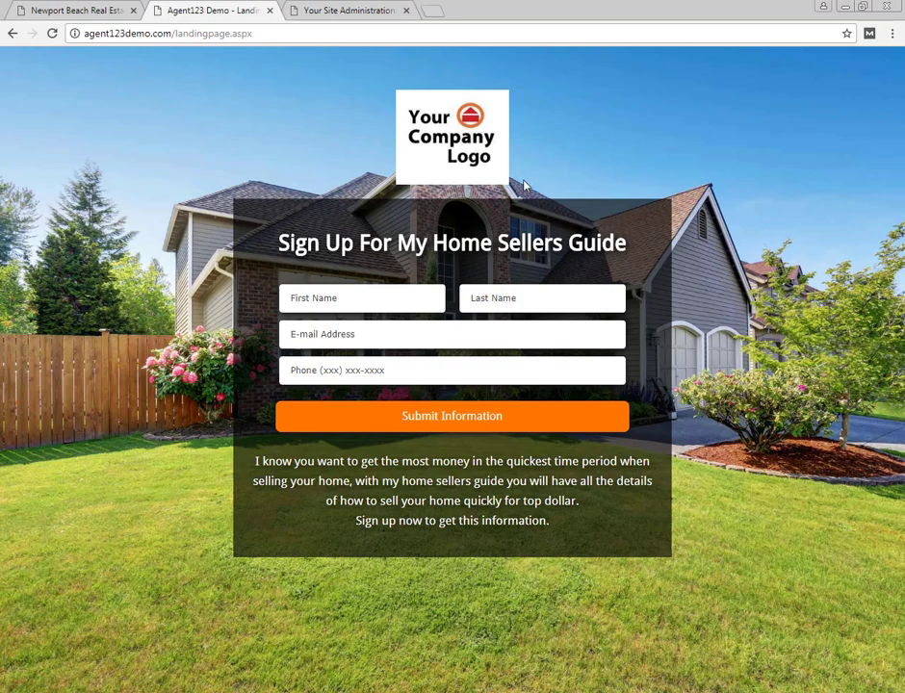
Switch from the live Newport Beach Real Estate site to the Your Site Administration page.
click(97, 10)
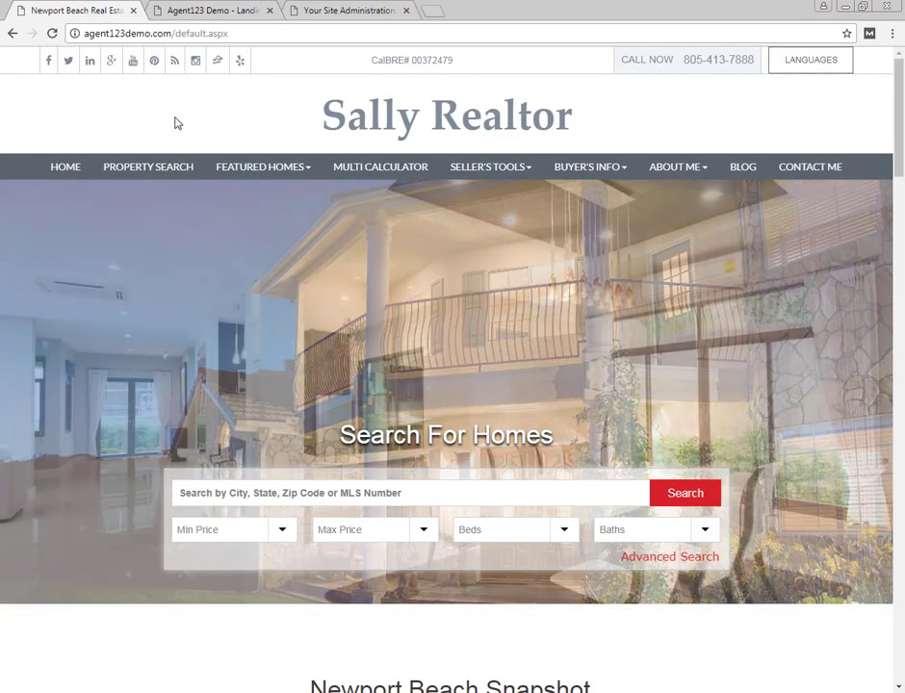
click(317, 15)
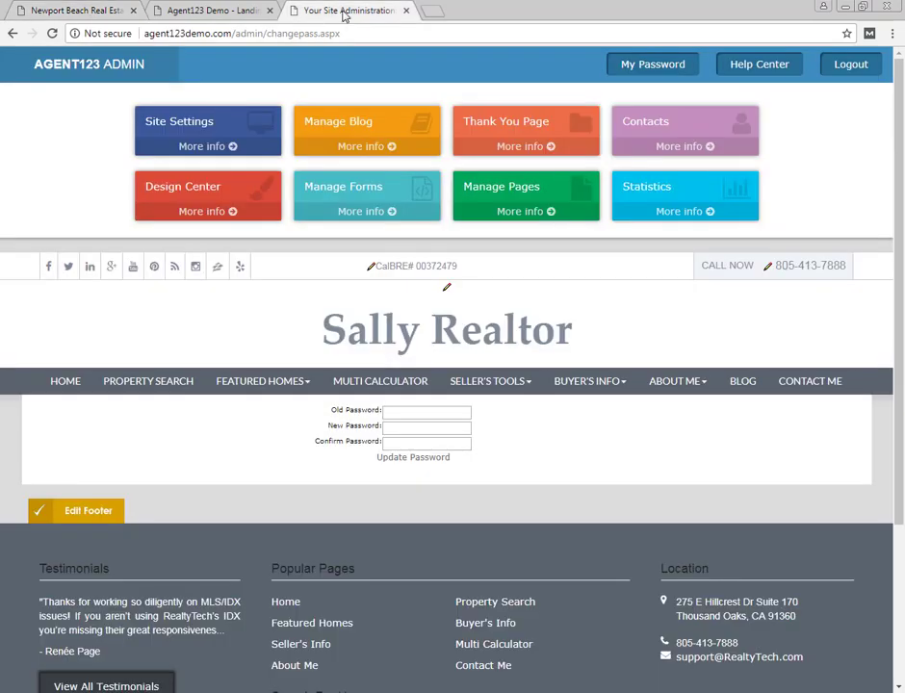
In Manage Pages, scroll to the Landing Page rows and open its Page Attributes.
click(528, 199)
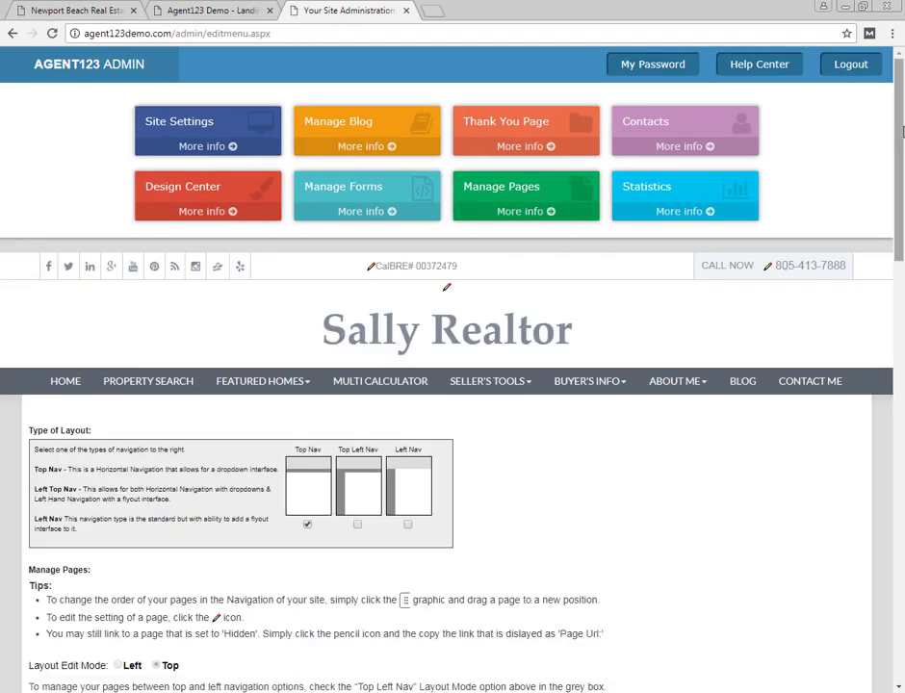
drag(901, 106, 901, 408)
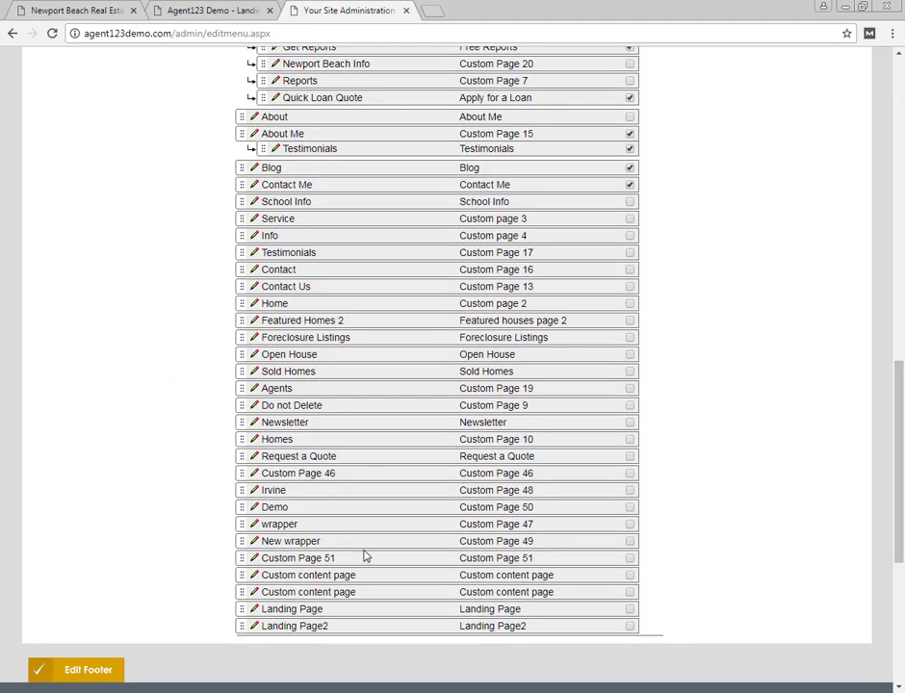
click(254, 610)
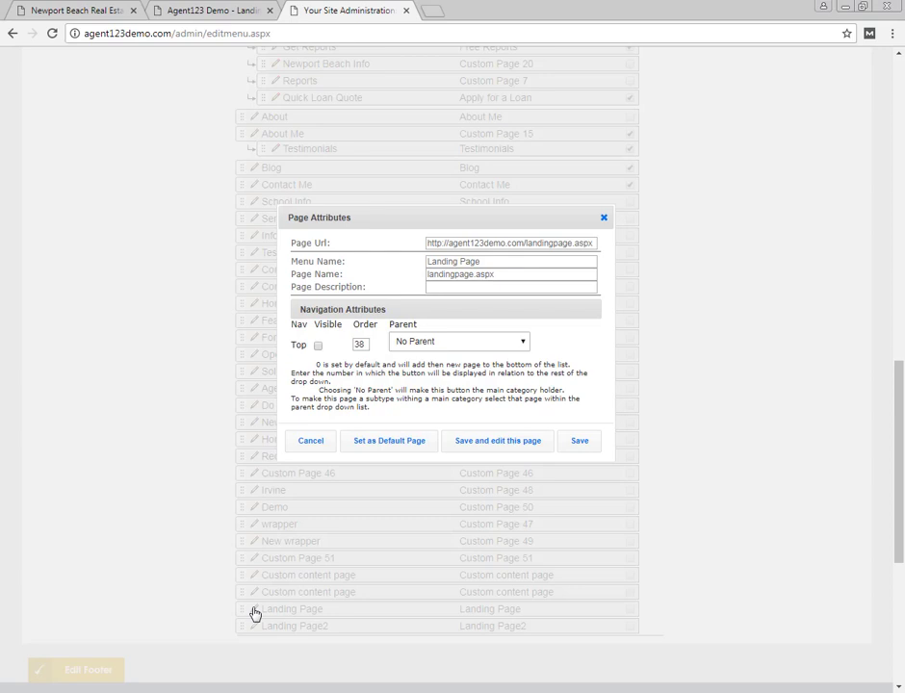
Check the Landing Page's menu and page names, then save and edit the page.
triple_click(448, 261)
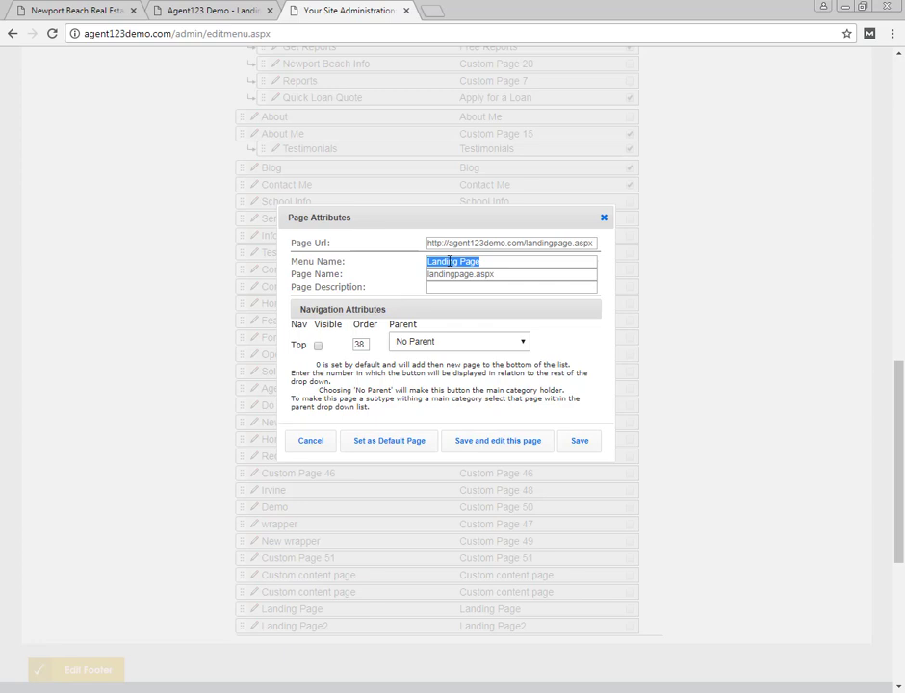
double_click(447, 275)
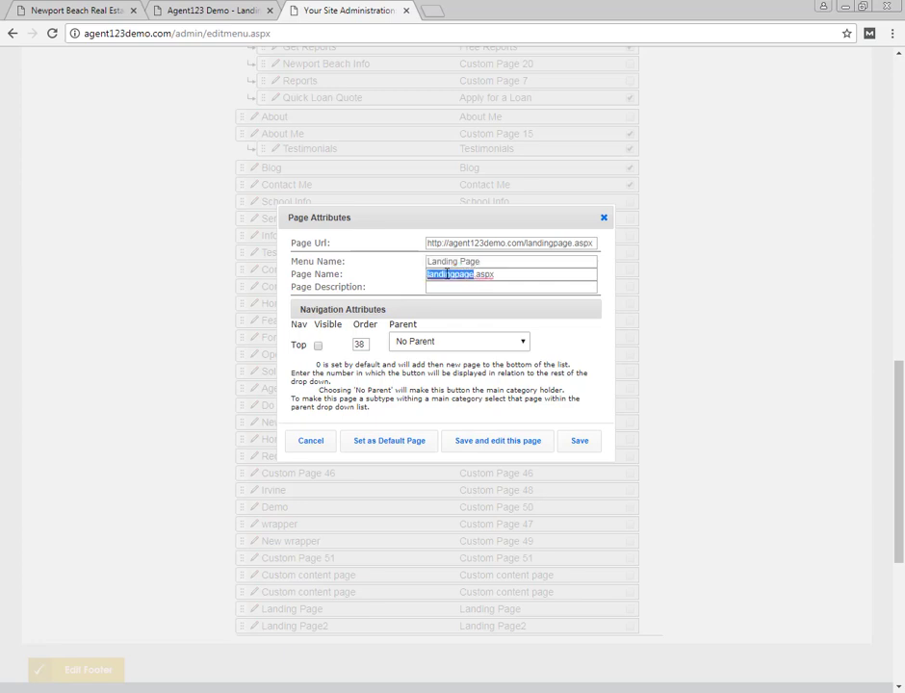
click(450, 276)
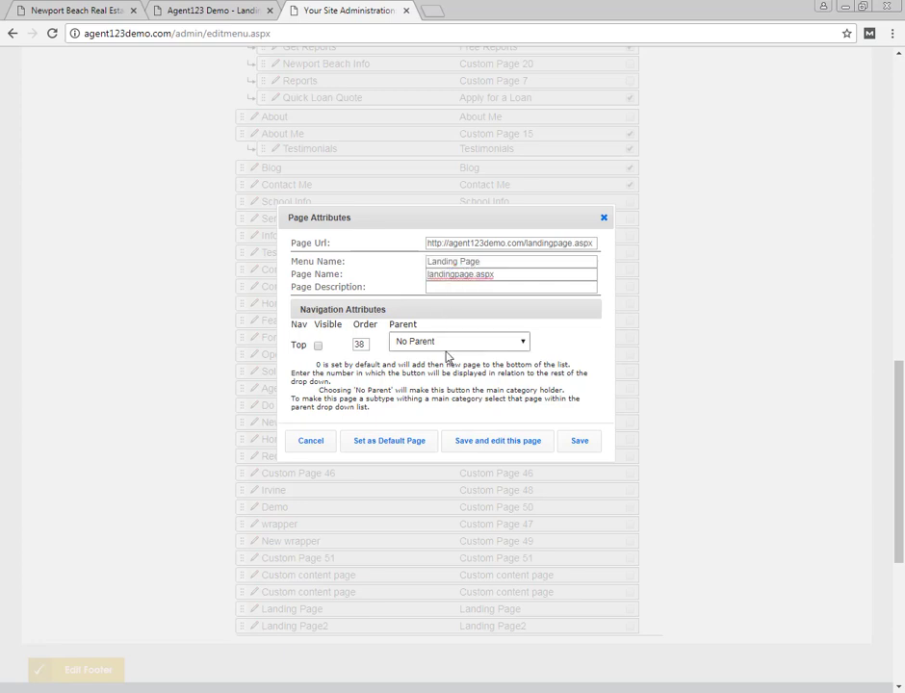
click(505, 448)
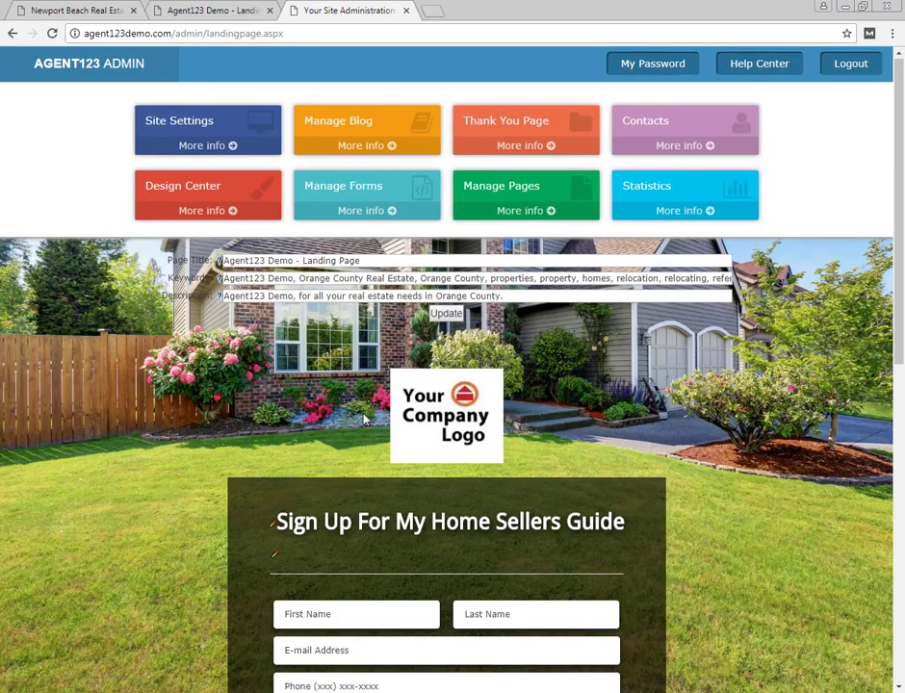
Scroll the Landing Page editor down to the title, keywords and description fields.
scroll(366, 419, down, 1)
scroll(366, 419, down, 1)
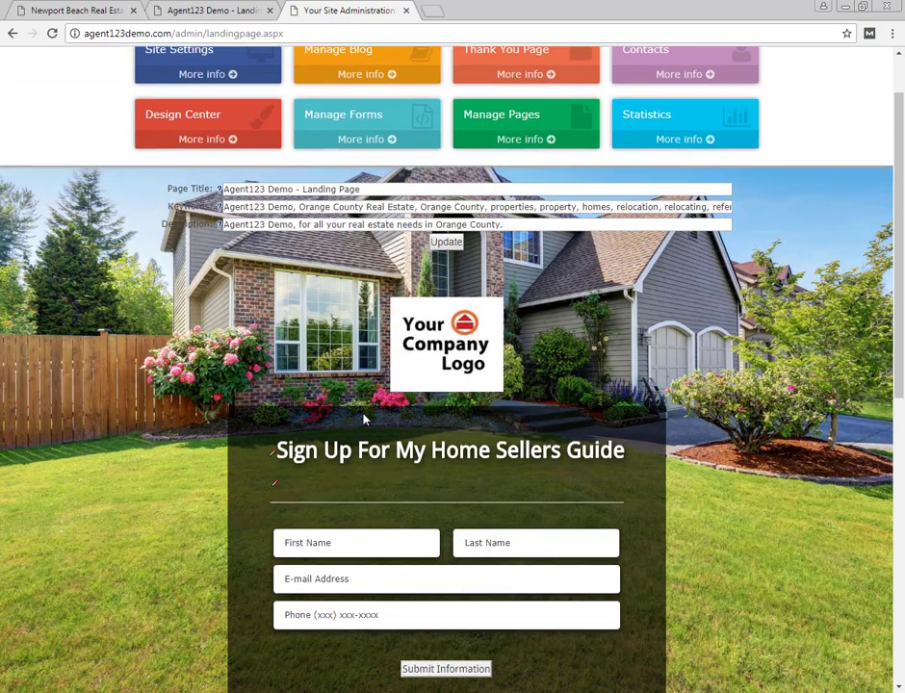
scroll(356, 380, down, 1)
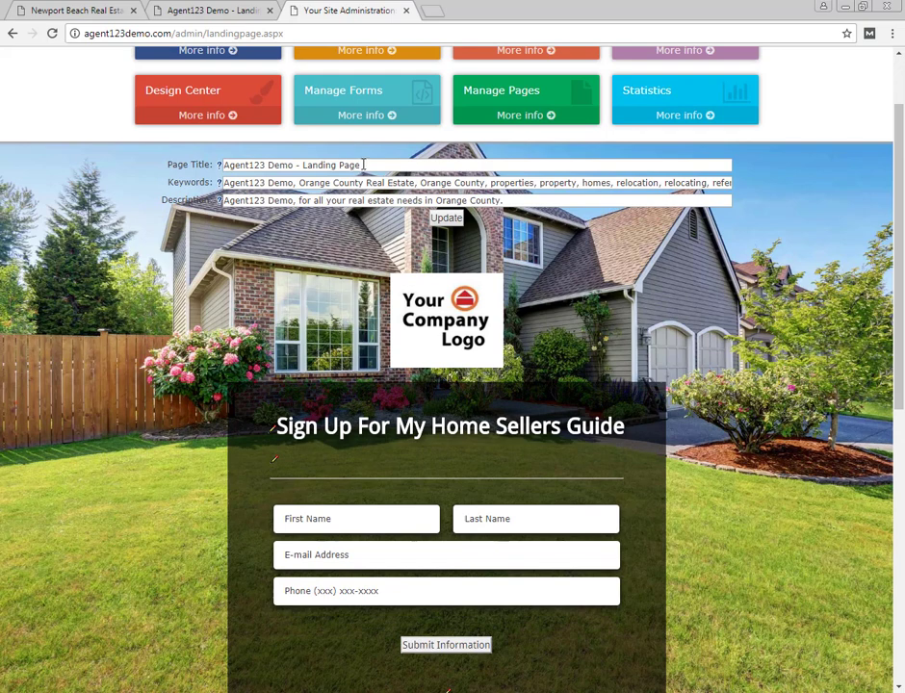
Retitle the landing page 'My Home Sellers Guide To Success'.
drag(370, 164, 221, 166)
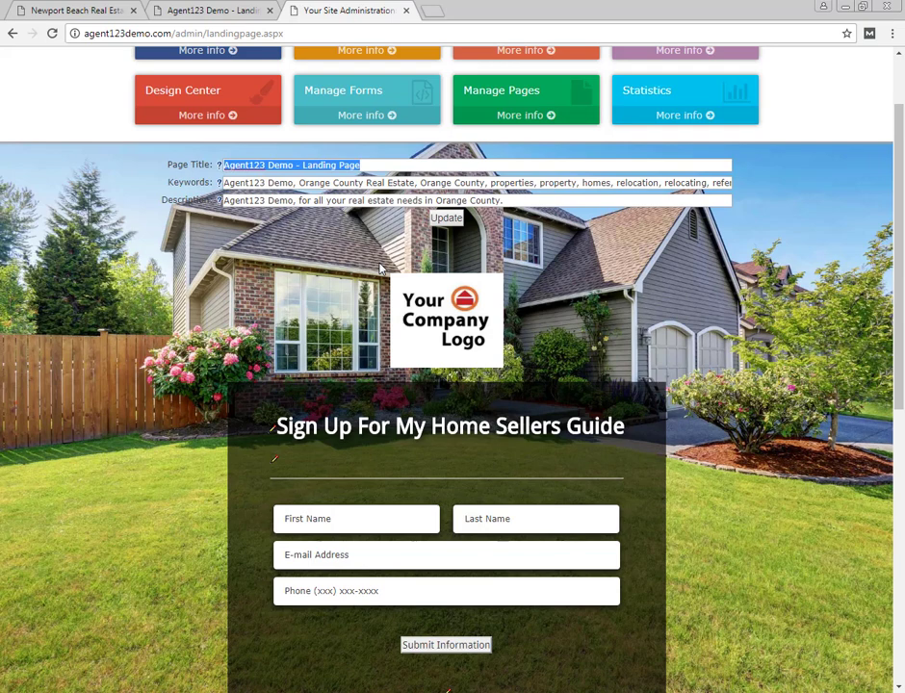
text(My Home S)
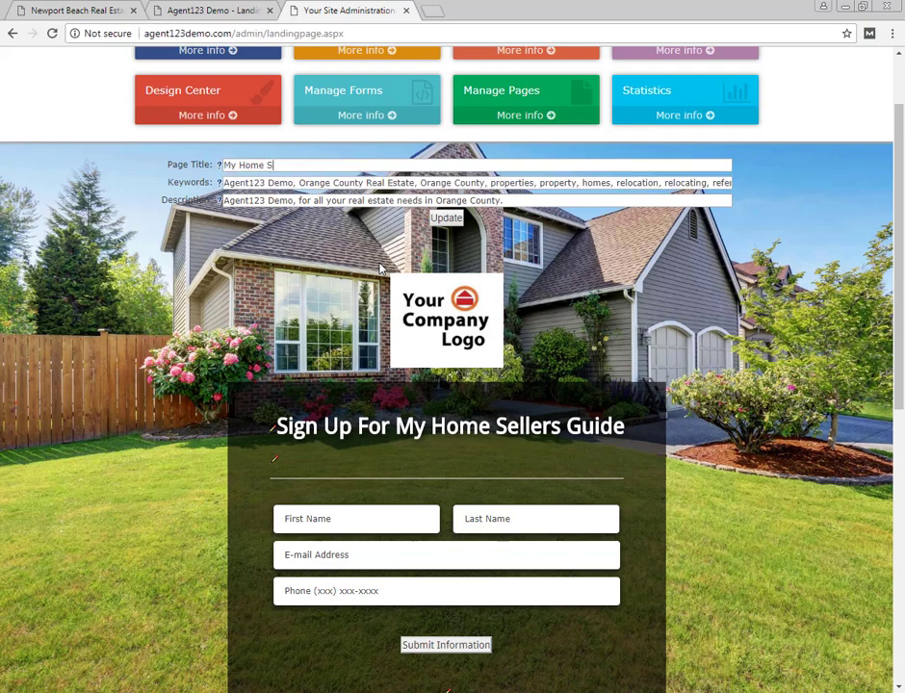
text(ellers Guide To Success)
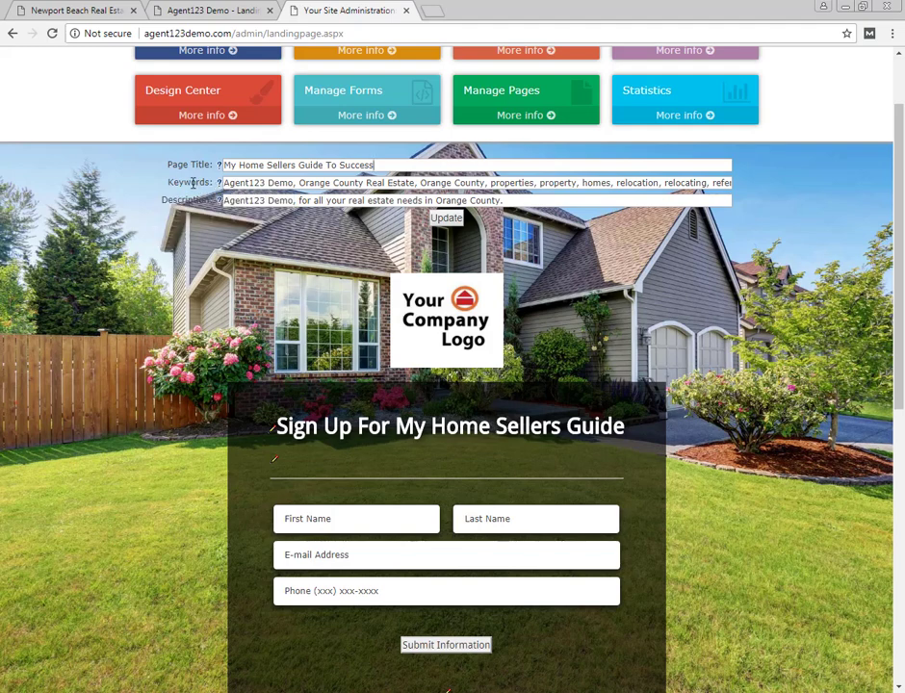
Replace the page description with a sentence about the local Realtor's free home sellers guide.
triple_click(255, 182)
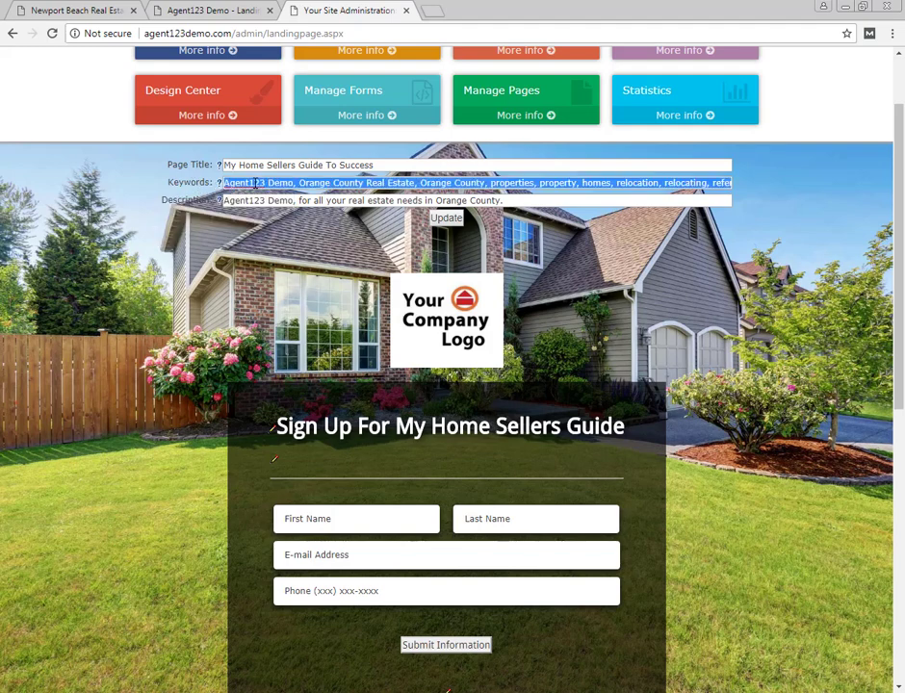
click(256, 182)
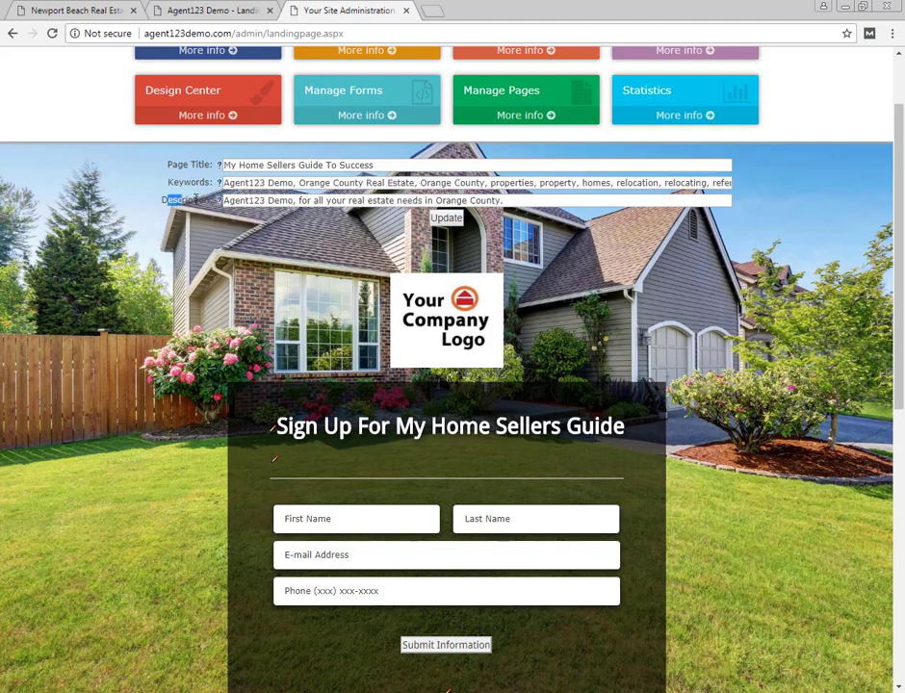
triple_click(251, 202)
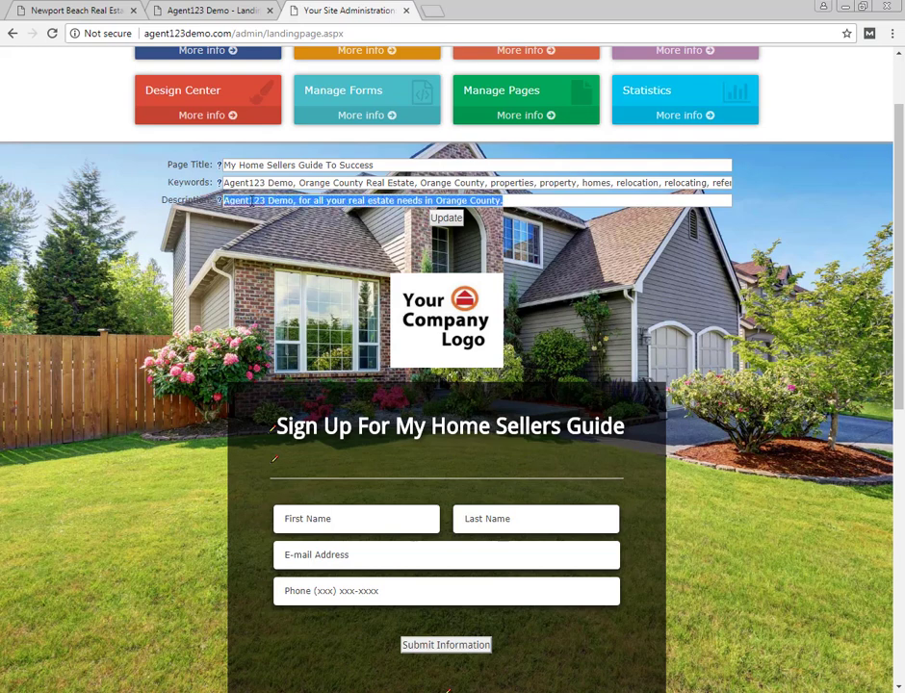
text(Best Realtor)
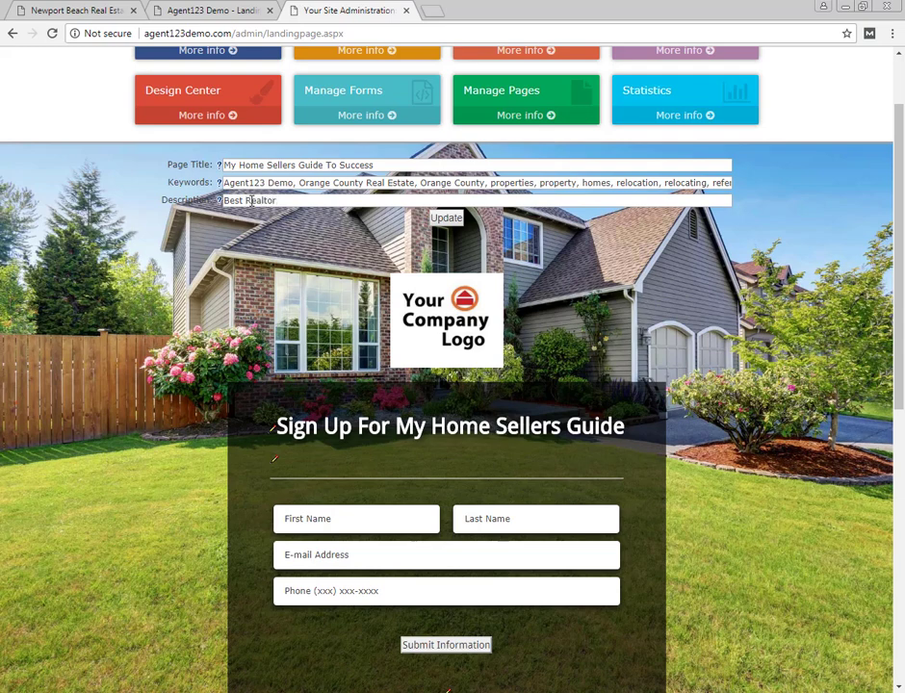
text( in the local area is providing)
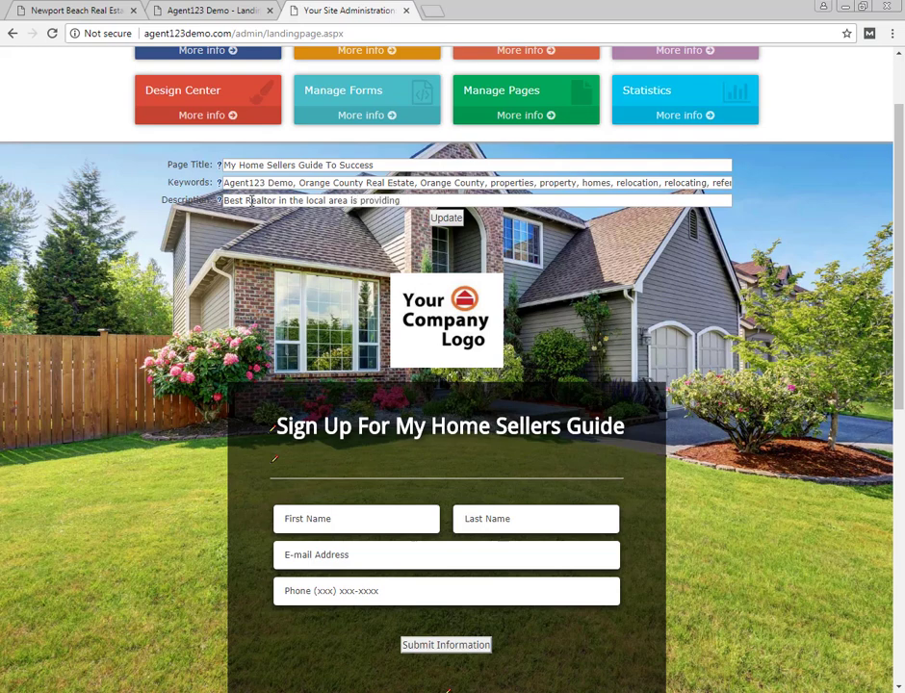
text( a free home sellers guide)
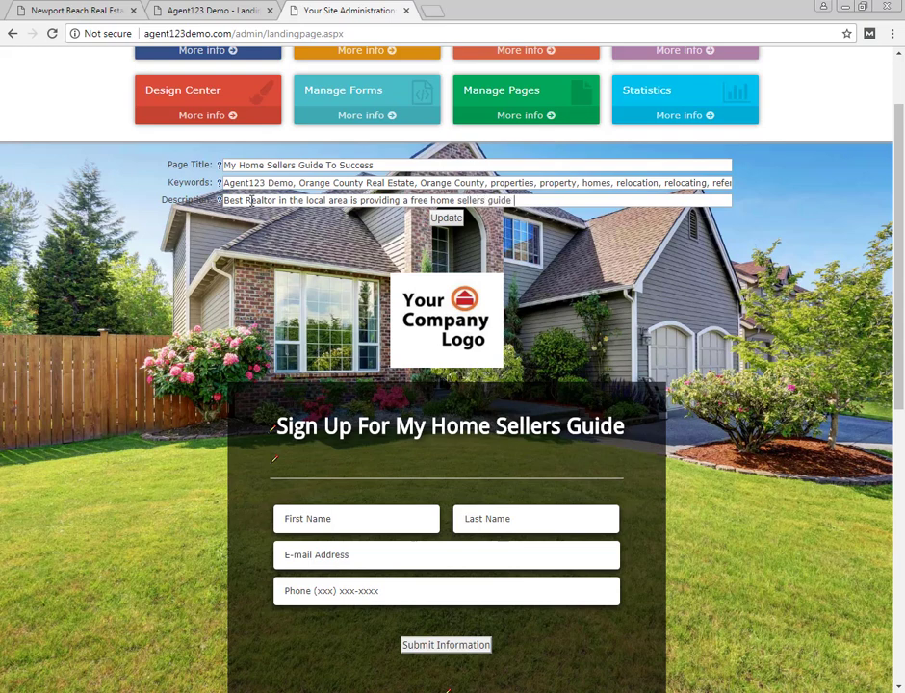
text(to provide you the information for selling)
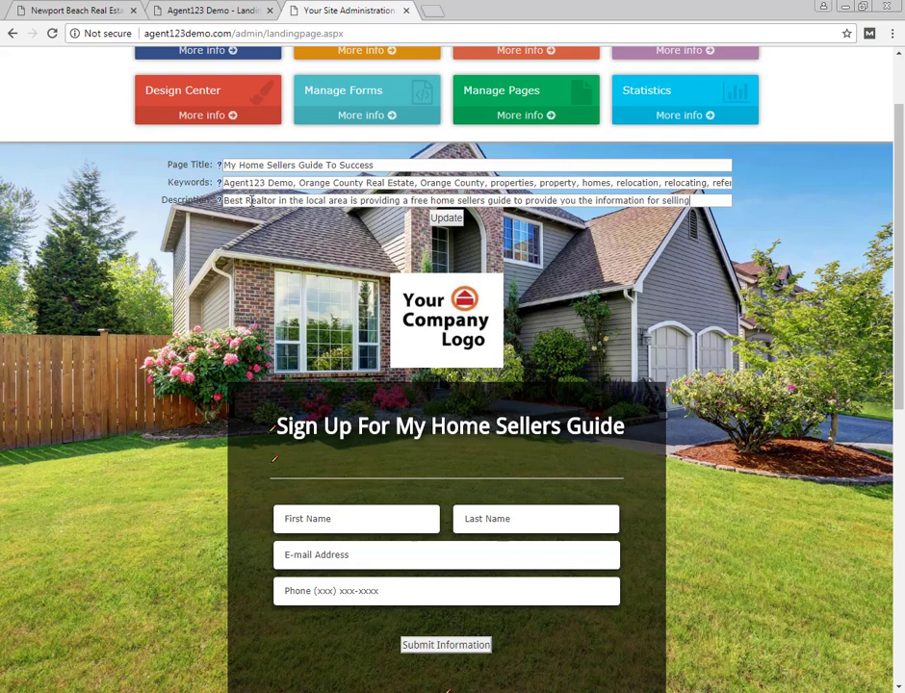
text(r home.)
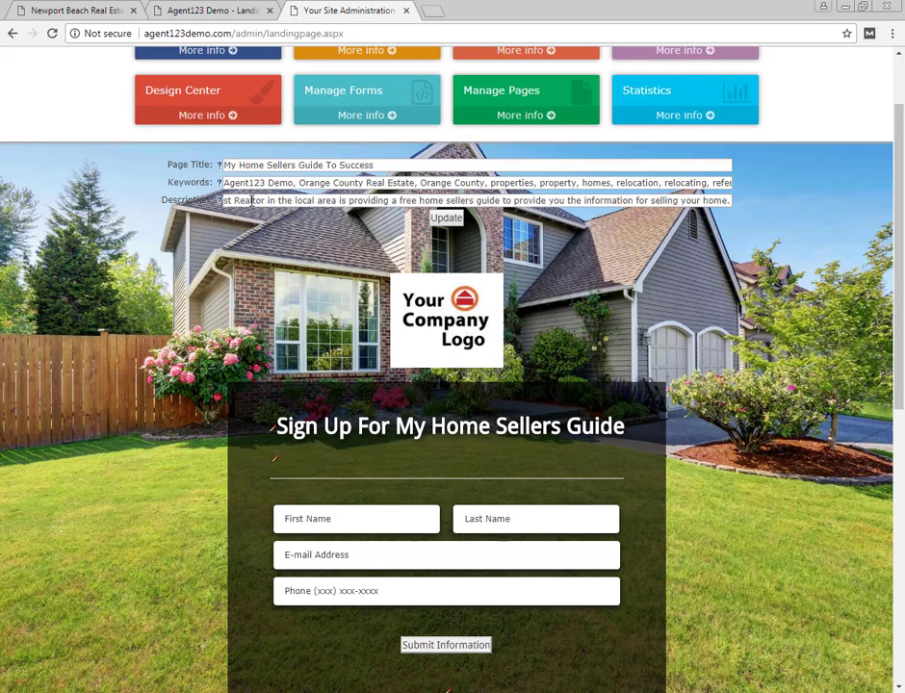
click(294, 287)
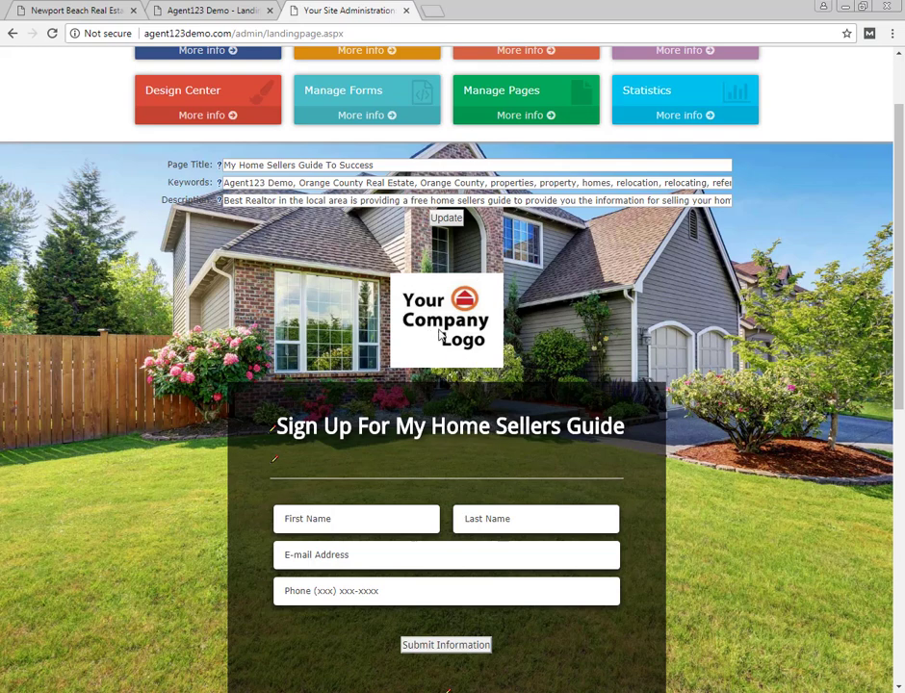
Scroll through the landing page to reach the Sign Up For My Home Sellers Guide headline.
scroll(458, 335, up, 1)
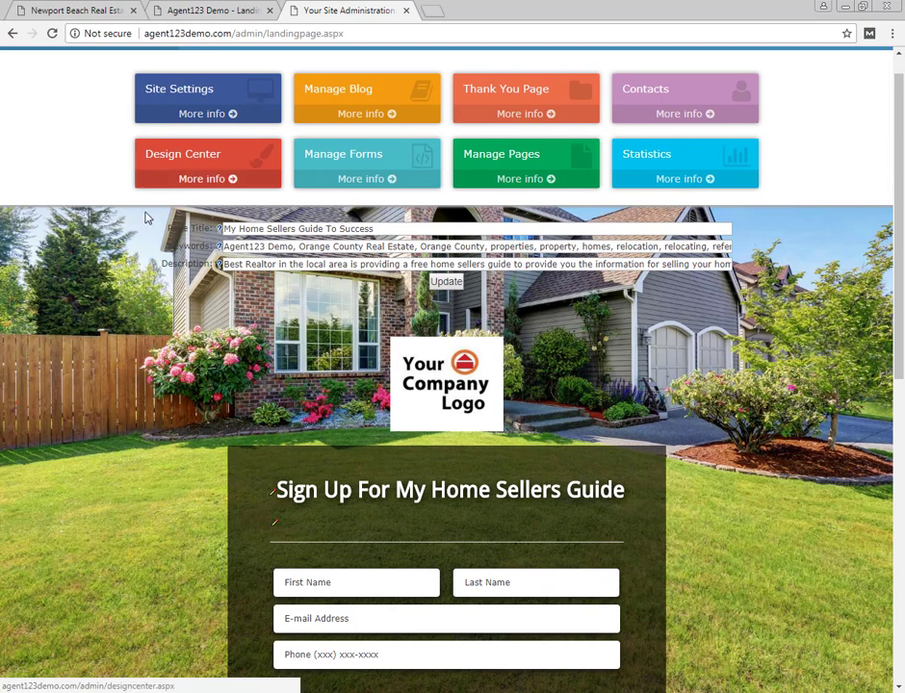
scroll(209, 292, down, 1)
scroll(208, 291, down, 3)
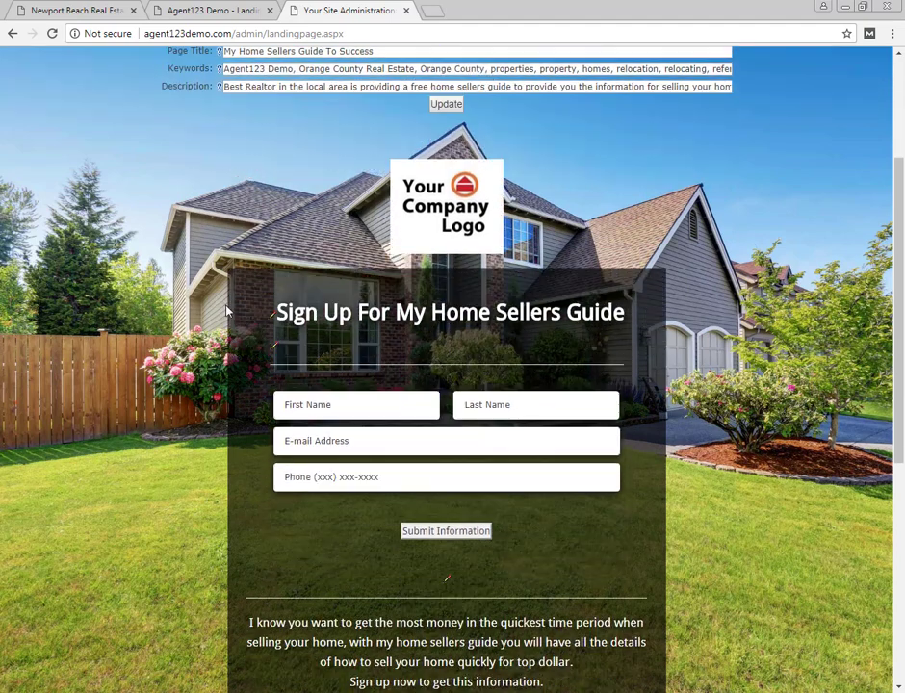
scroll(230, 310, down, 1)
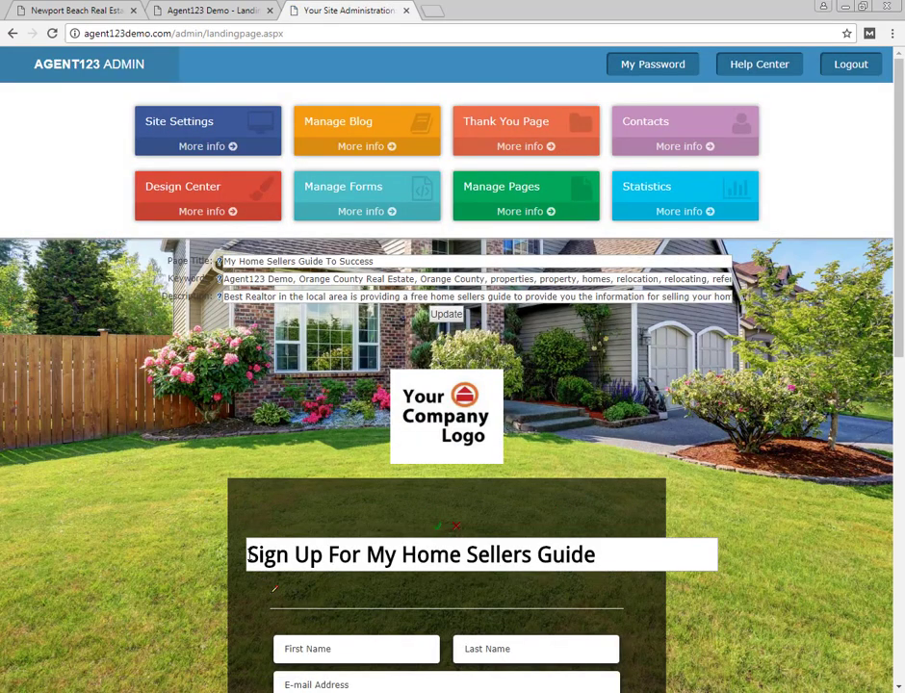
Replace the headline text with 'Sign Up For My Home Sellers Guide' and save it.
drag(248, 555, 599, 557)
click(597, 556)
double_click(593, 556)
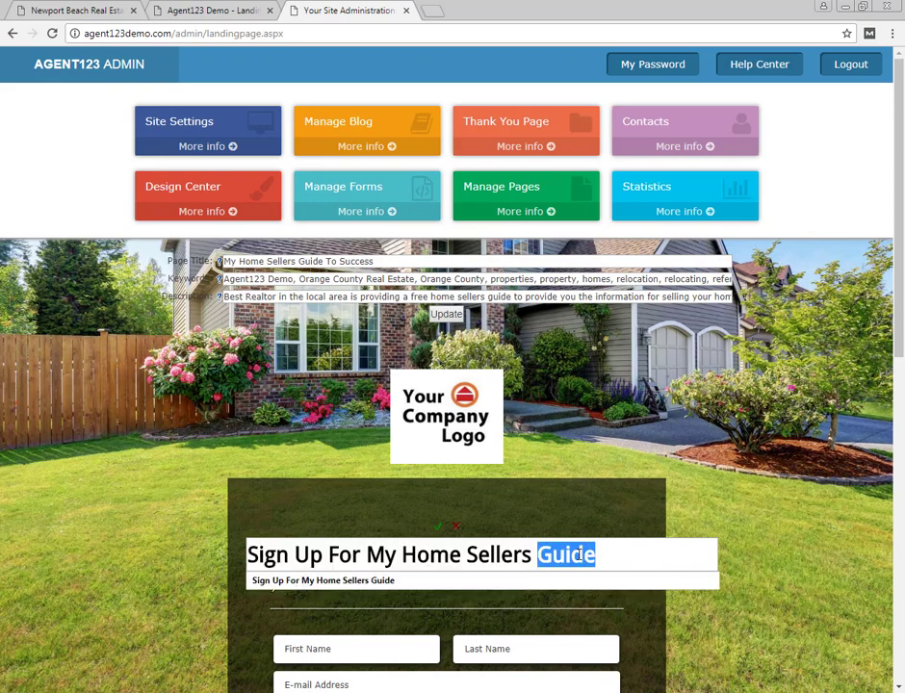
click(620, 569)
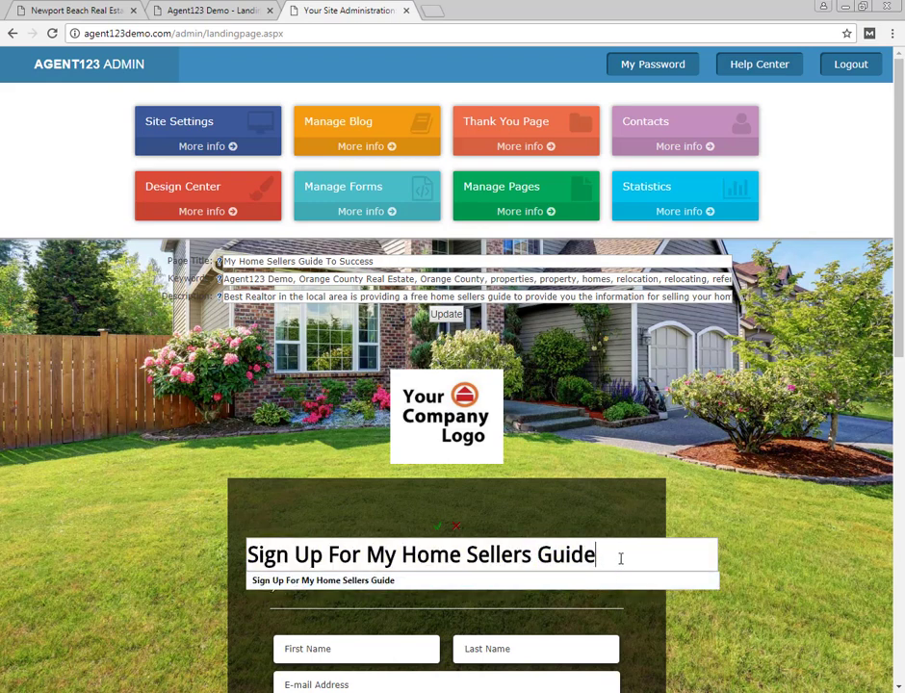
drag(620, 559, 249, 556)
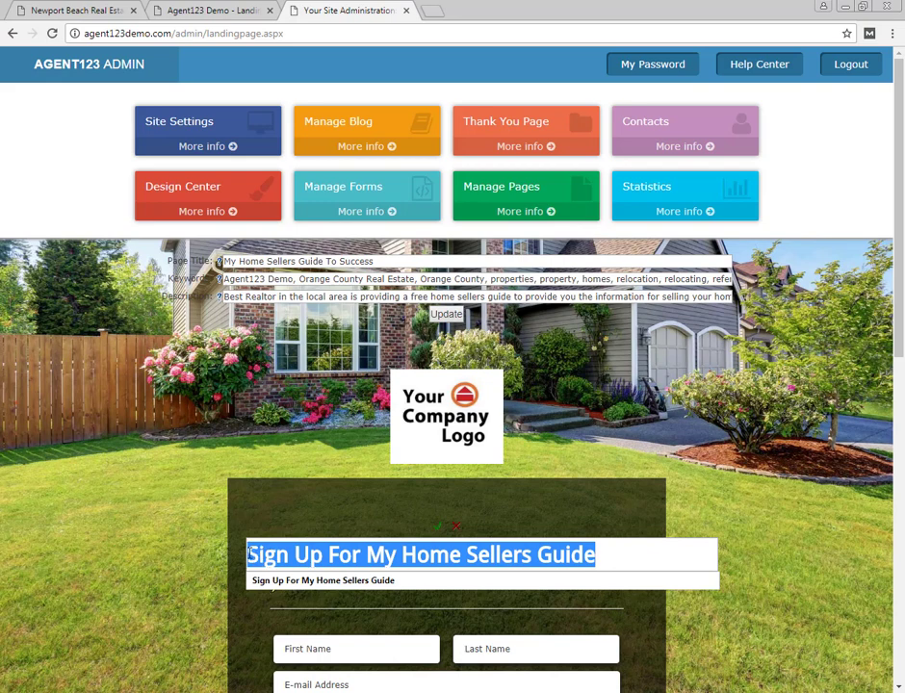
text(Sign Up )
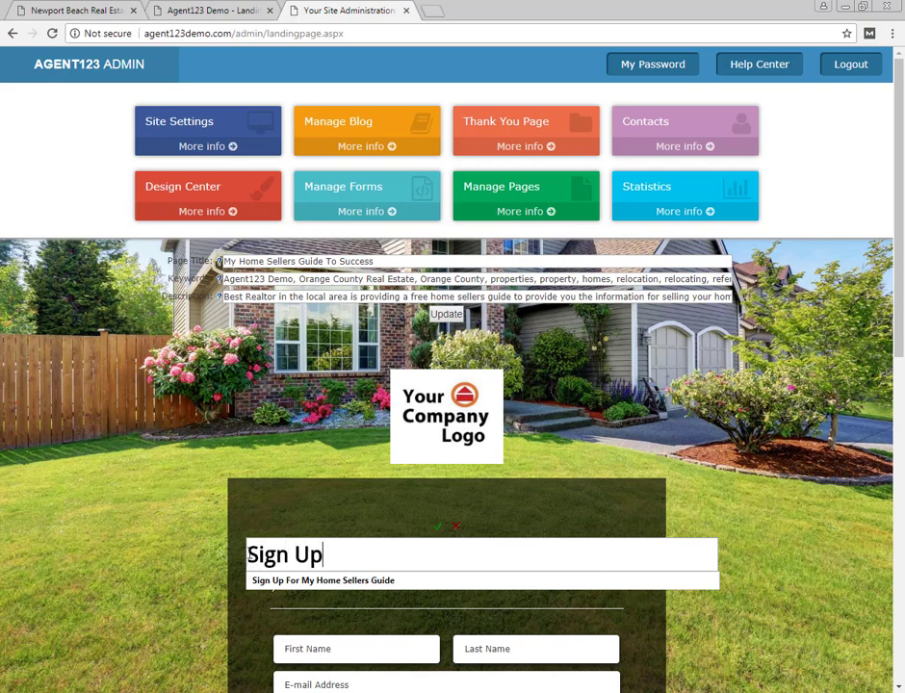
text(For My H)
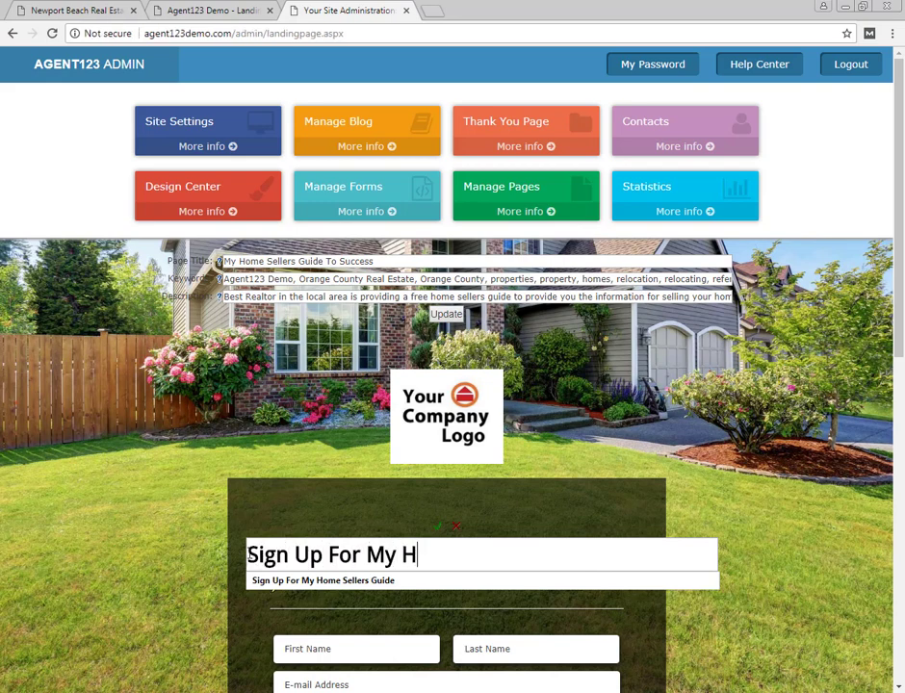
text(ome Seller)
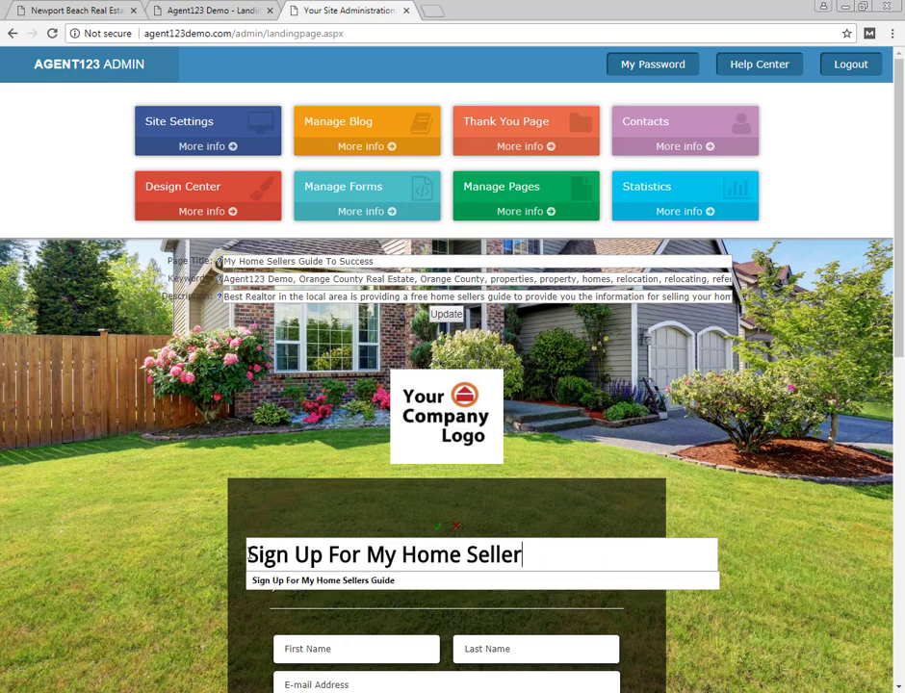
text(s Guide)
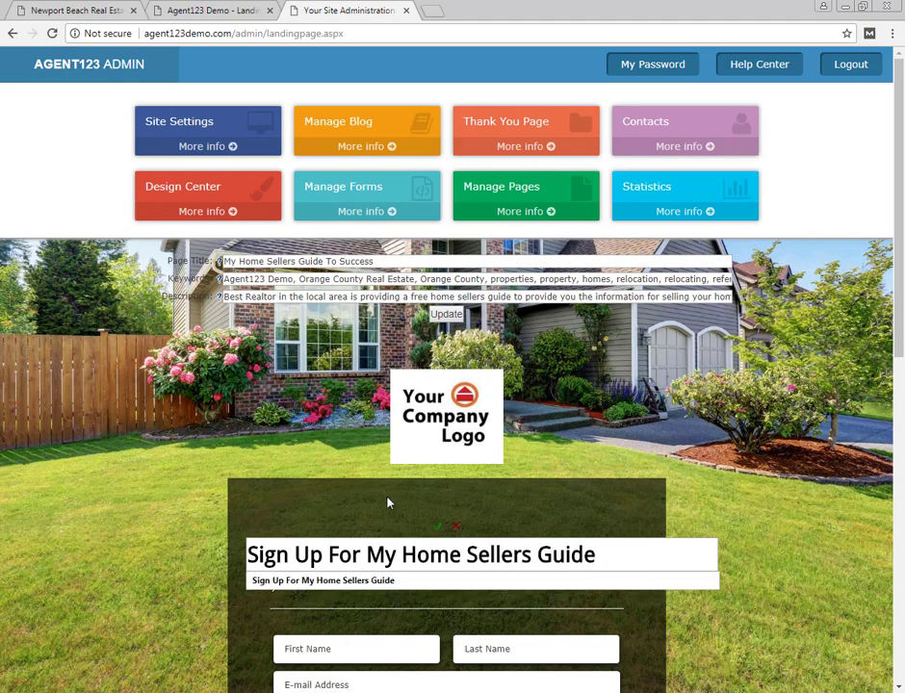
click(438, 533)
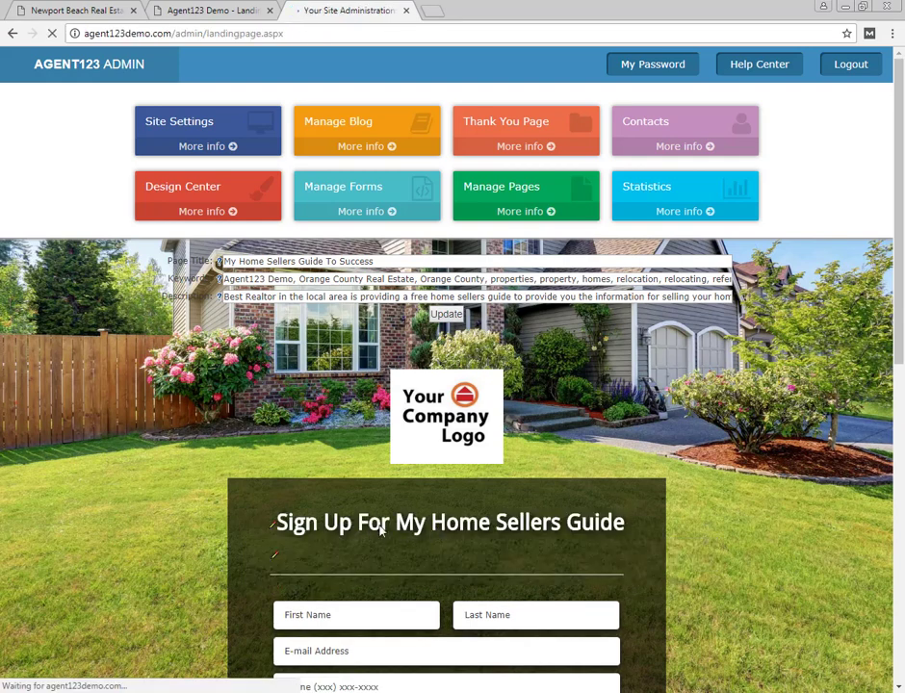
scroll(365, 493, down, 4)
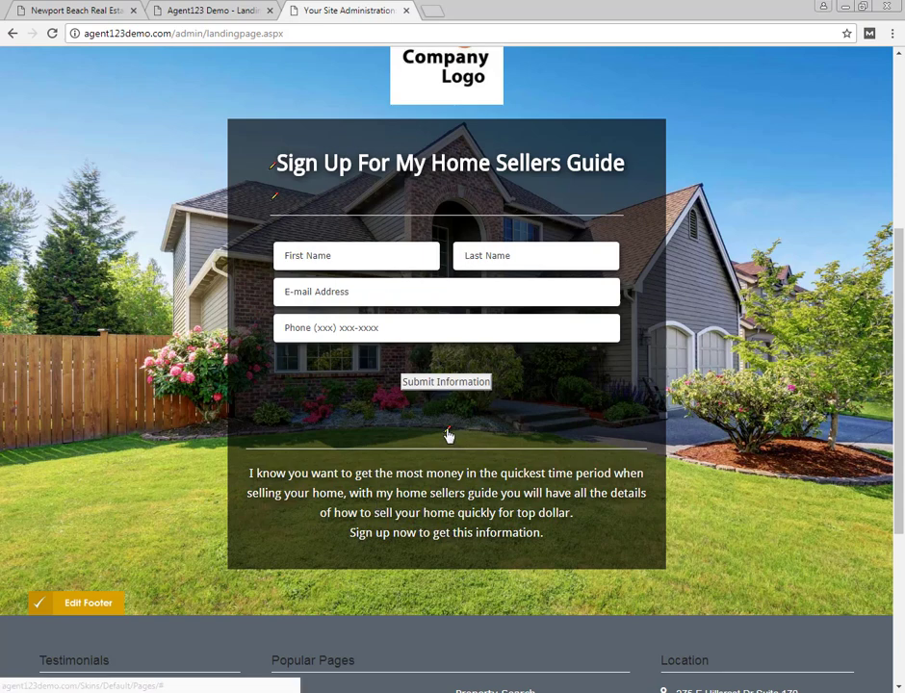
Edit the sellers-guide paragraph below the form in the HTML editor, checking font sizes, and update it.
click(448, 434)
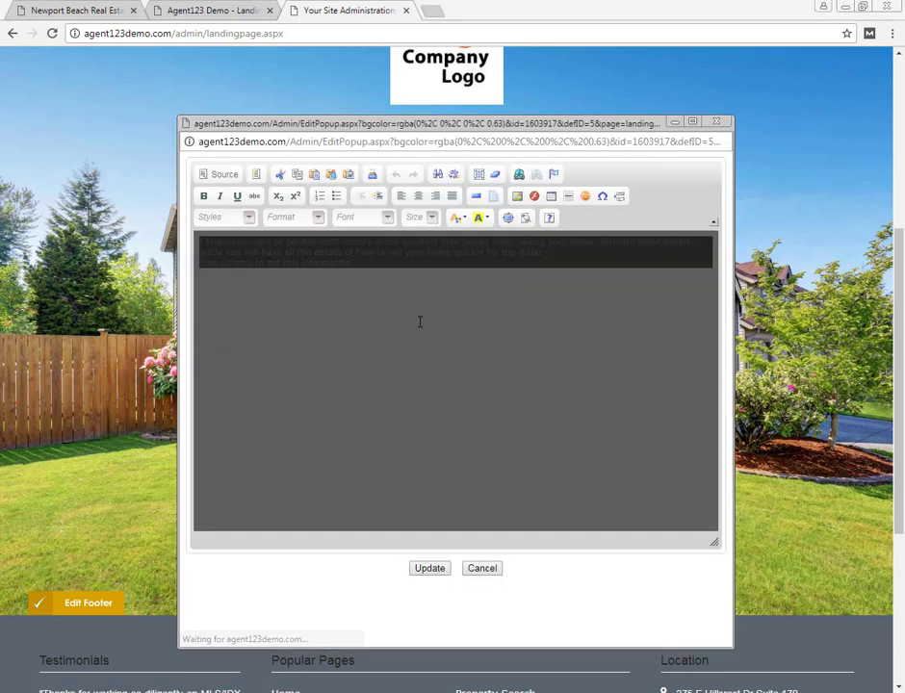
drag(354, 262, 200, 241)
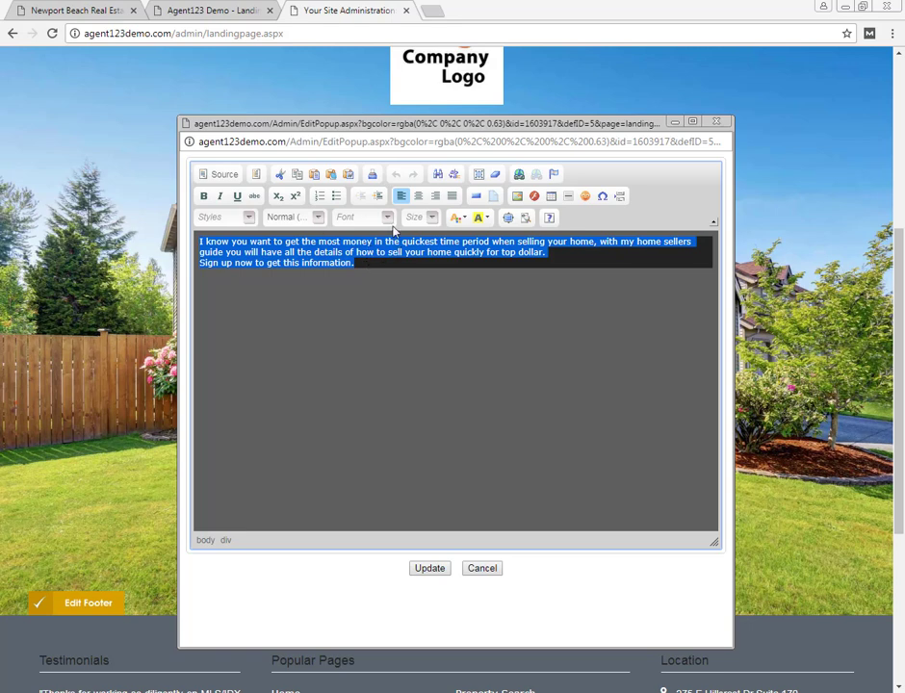
click(431, 217)
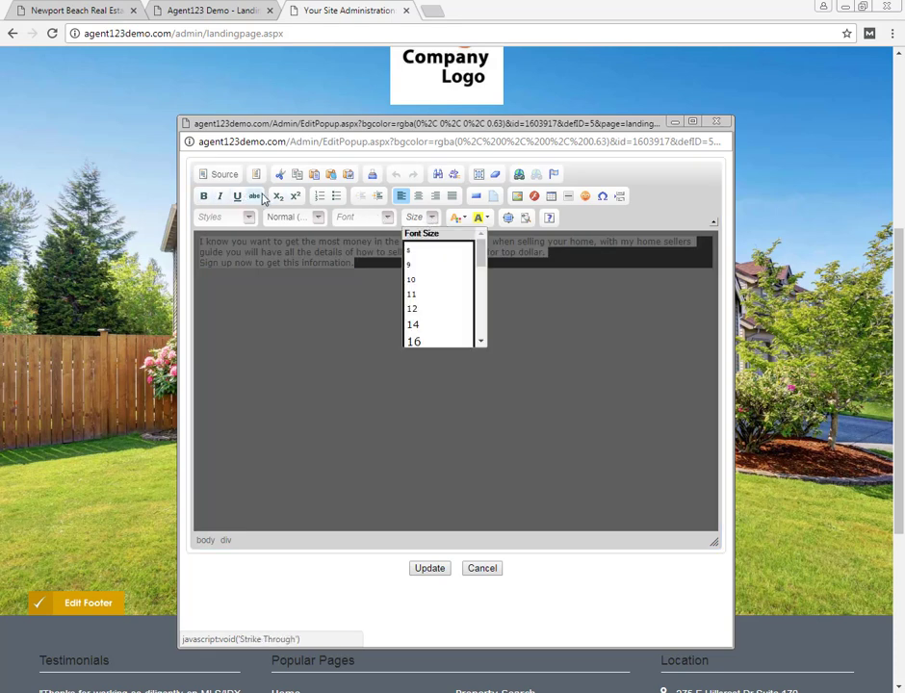
click(432, 570)
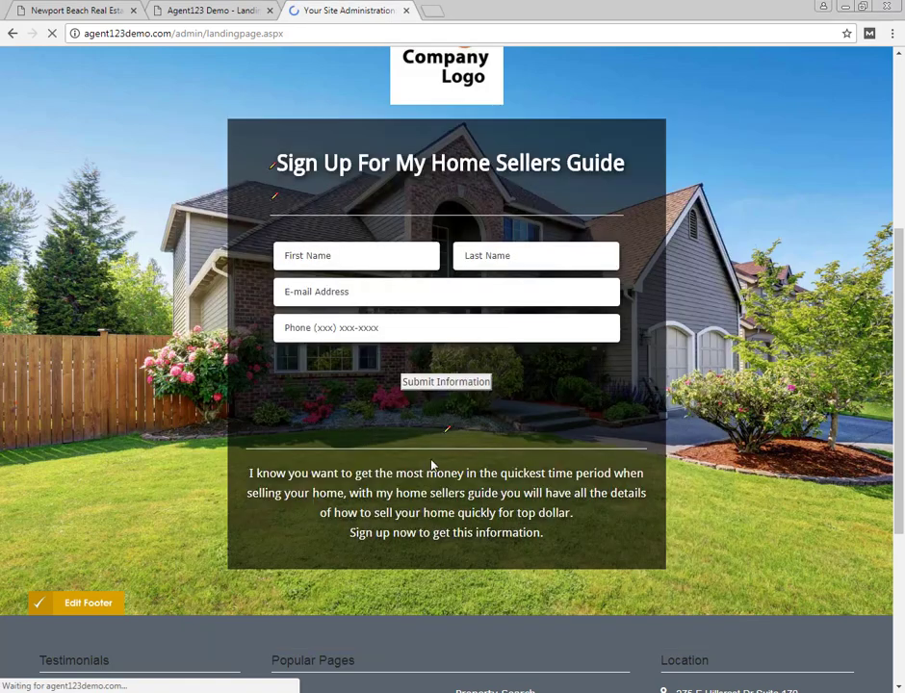
scroll(432, 499, down, 2)
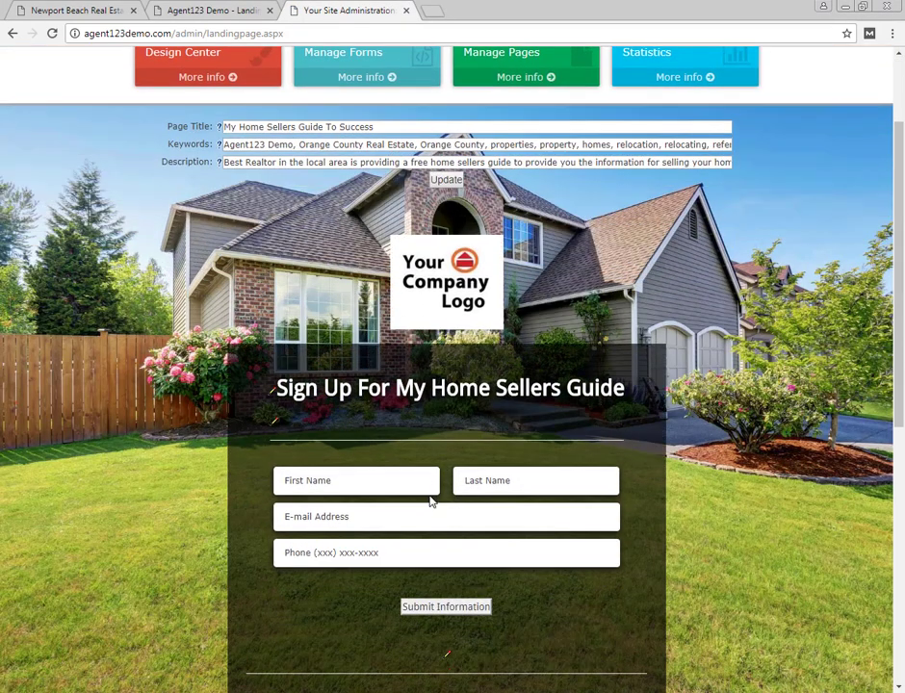
scroll(431, 500, down, 2)
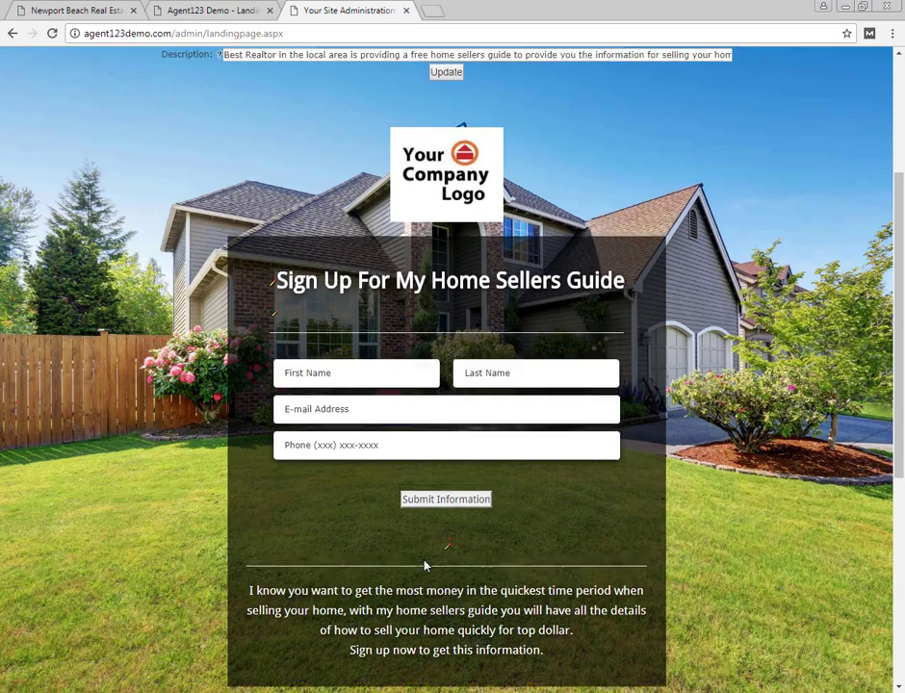
scroll(425, 566, up, 1)
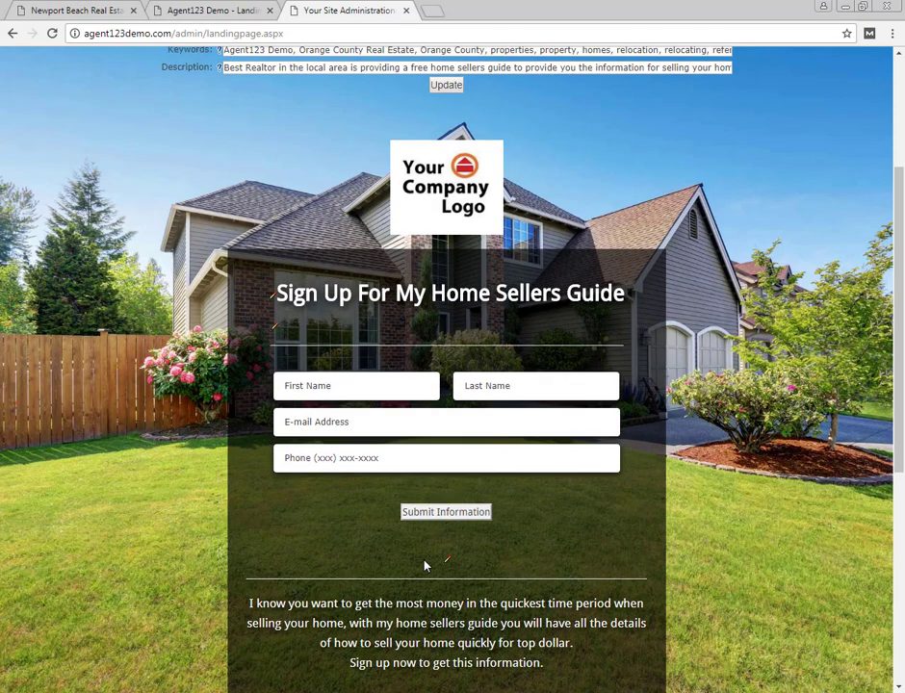
scroll(425, 566, down, 1)
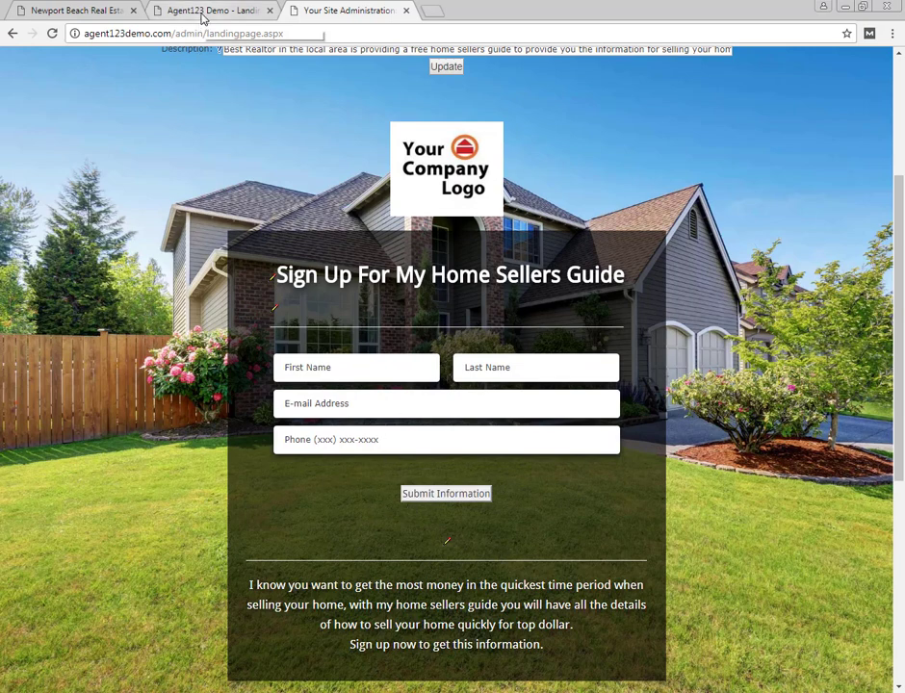
scroll(414, 215, up, 5)
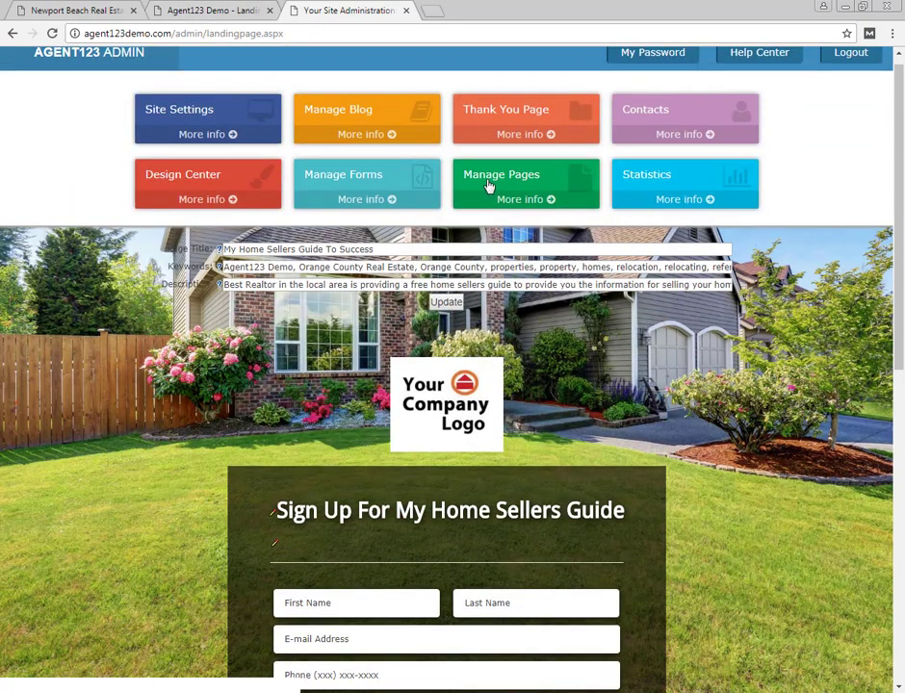
Reopen the Landing Page's attributes from Manage Pages and select its full page URL.
click(489, 185)
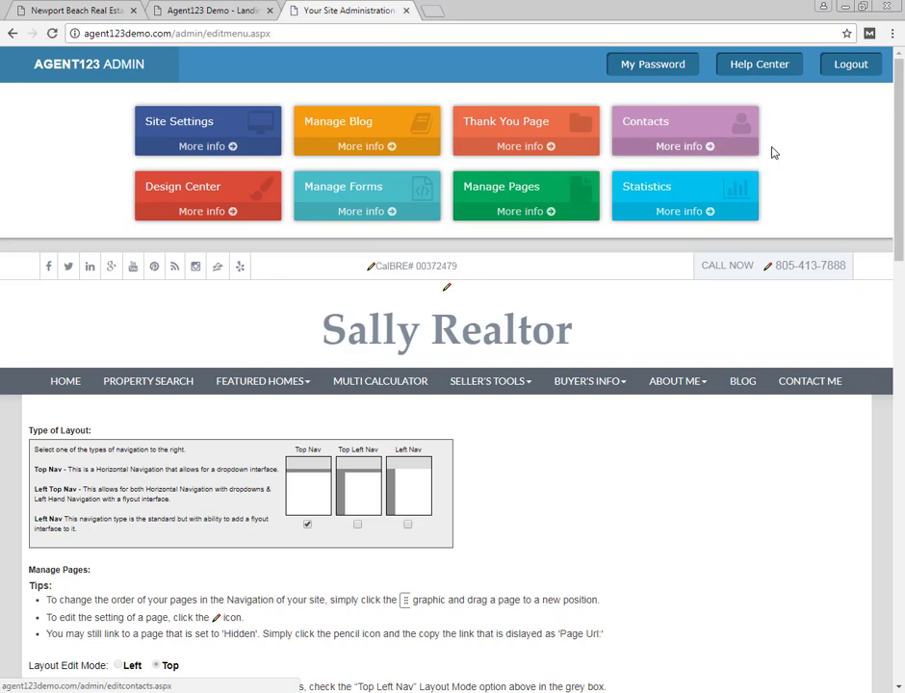
drag(892, 133, 892, 447)
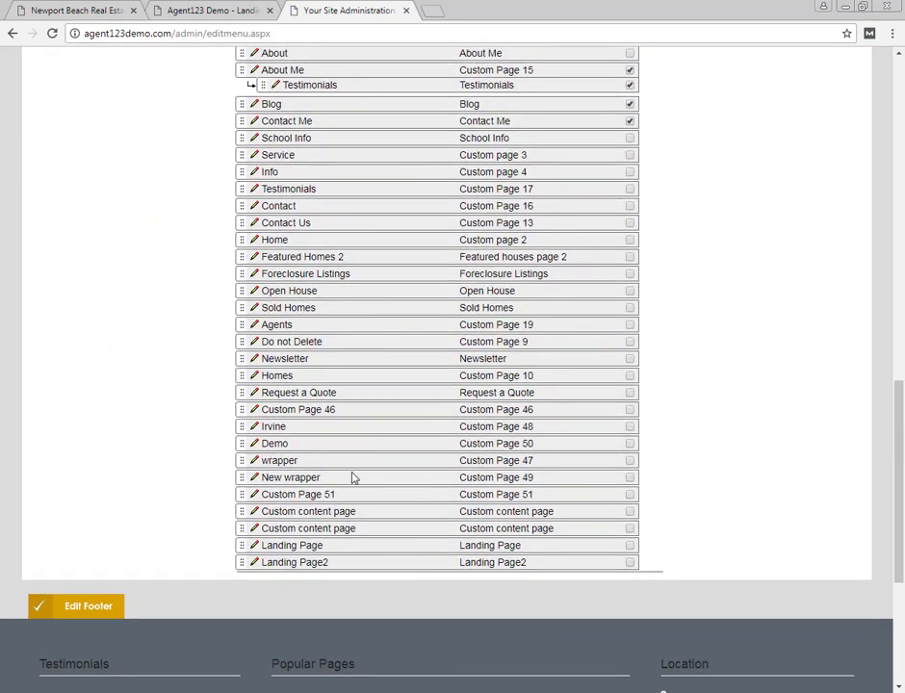
click(254, 546)
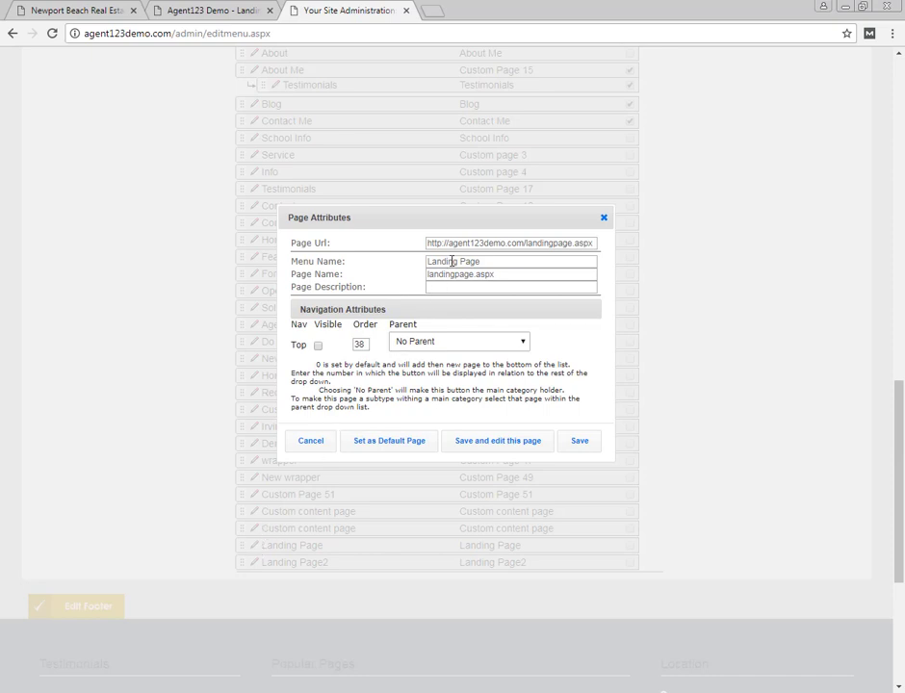
triple_click(478, 244)
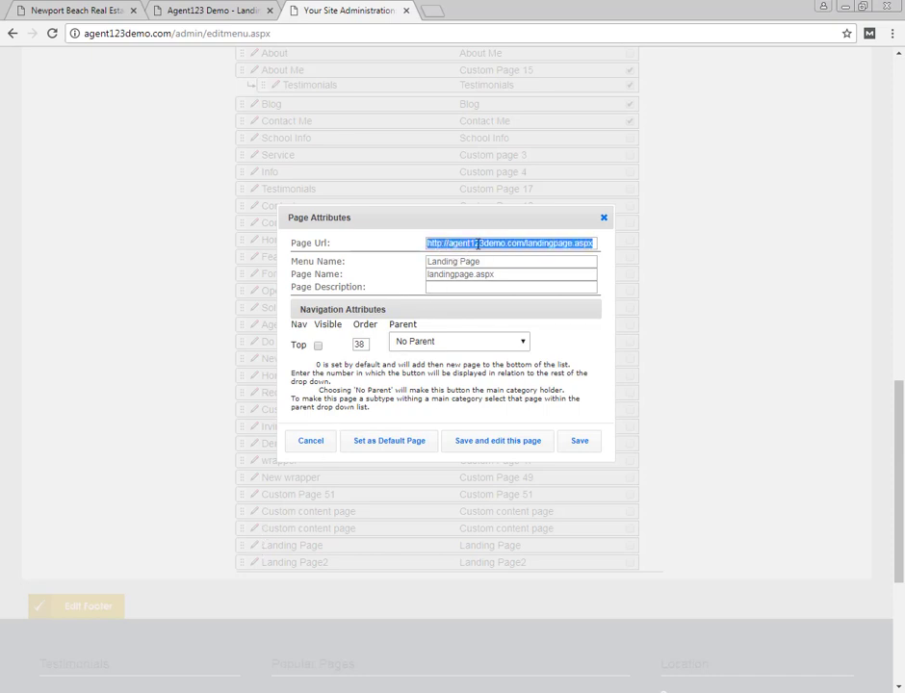